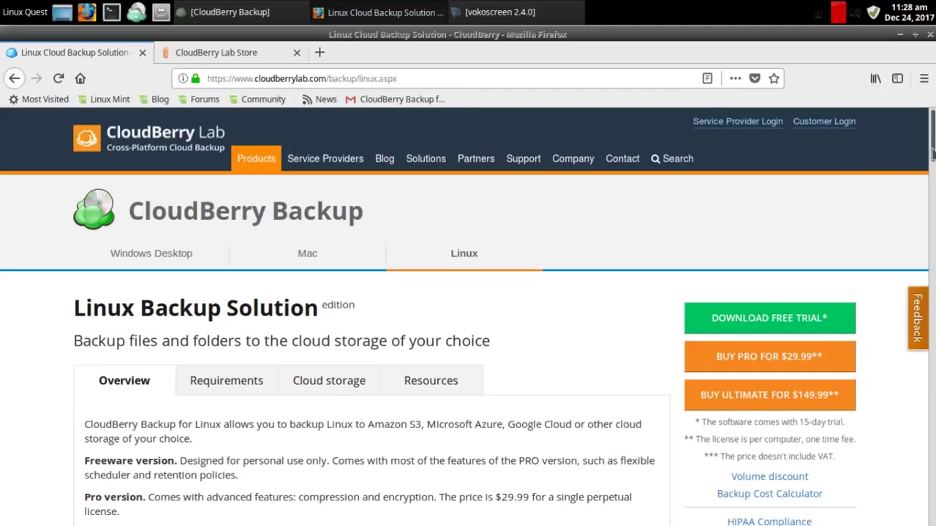
- Scroll the CloudBerry Backup for Linux page to its Overview of Freeware, Pro ($29.99) and Ultimate editions
{"action": "left_click_drag", "start_coordinate": [932, 150], "coordinate": [932, 182]}
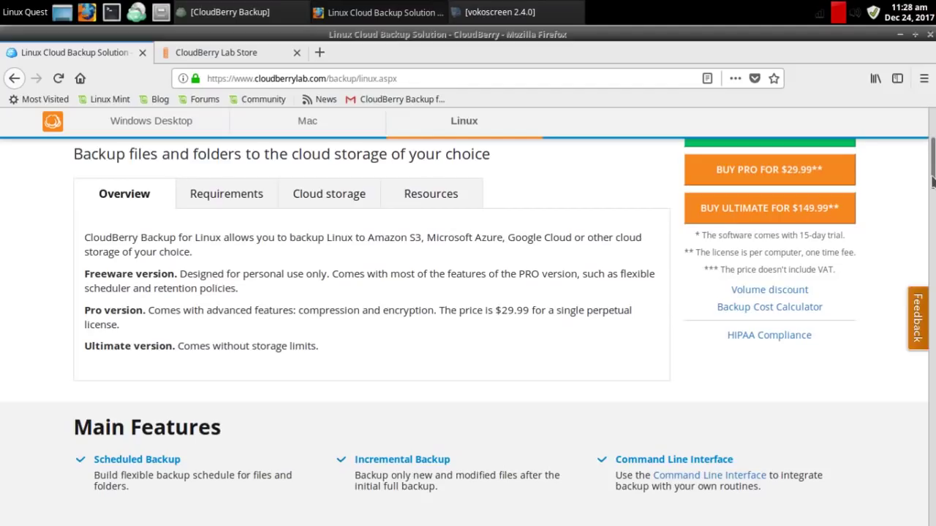
- Scroll down to the Main Features list: scheduled, incremental and local backup, 256-bit AES encryption
{"action": "left_click_drag", "start_coordinate": [933, 181], "coordinate": [932, 190]}
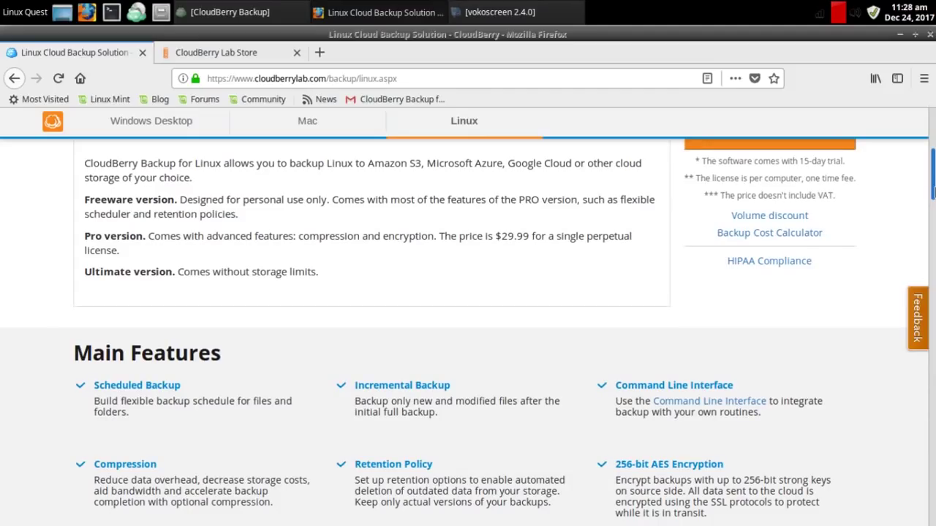
{"action": "left_click_drag", "start_coordinate": [932, 189], "coordinate": [932, 192]}
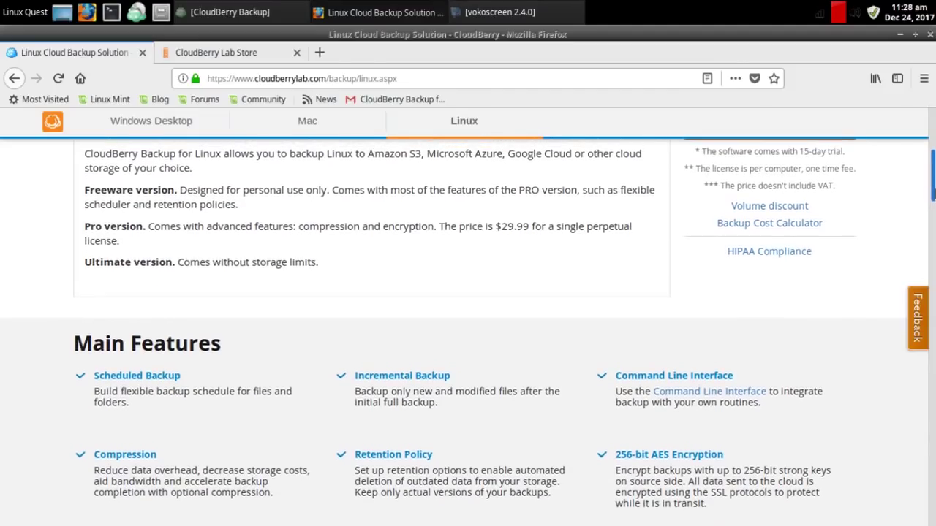
{"action": "left_click_drag", "start_coordinate": [932, 191], "coordinate": [932, 209]}
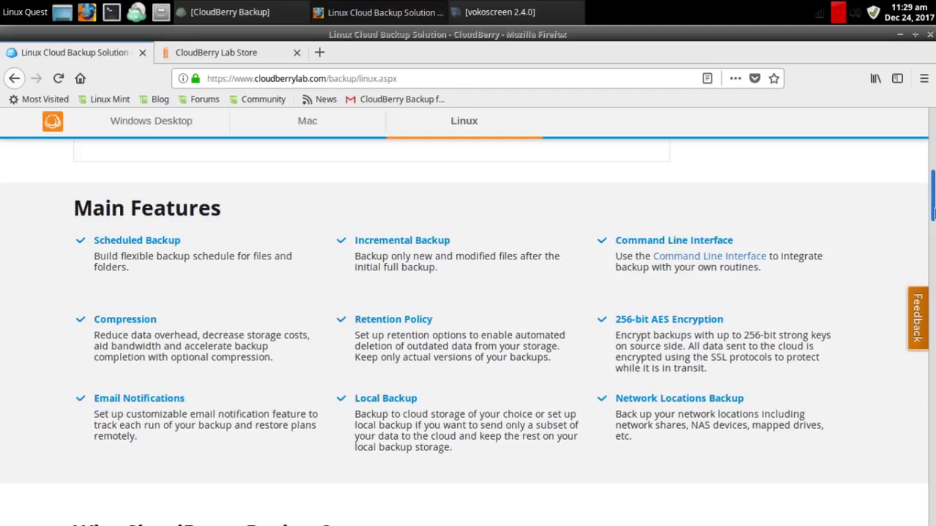
{"action": "left_click_drag", "start_coordinate": [933, 212], "coordinate": [933, 211]}
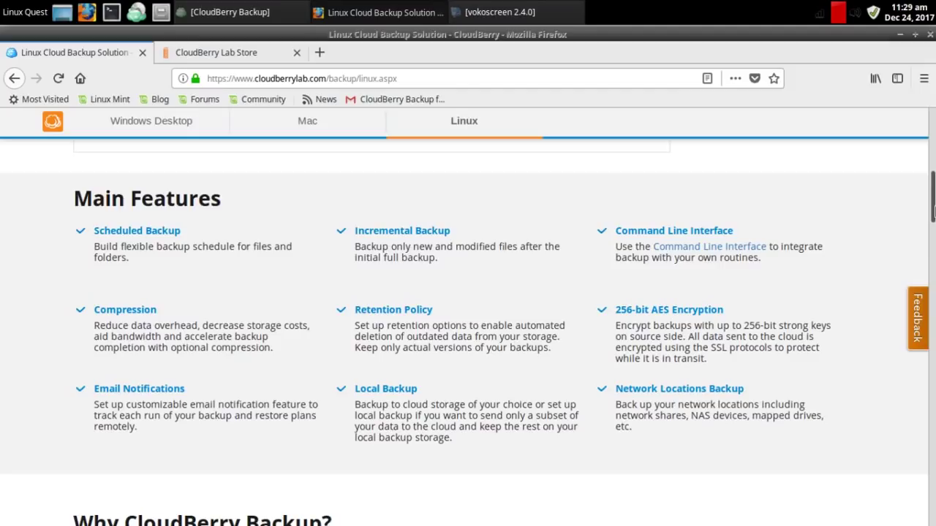
- Scroll past the 'Why CloudBerry Backup?' section, then back up to the page top
{"action": "scroll", "coordinate": [933, 210], "scroll_direction": "down", "scroll_amount": 5}
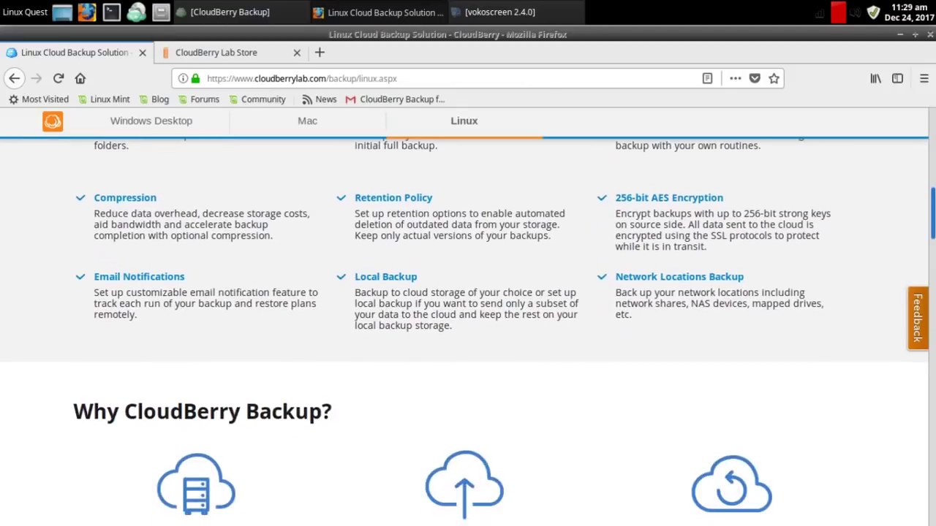
{"action": "scroll", "coordinate": [934, 255], "scroll_direction": "up", "scroll_amount": 1}
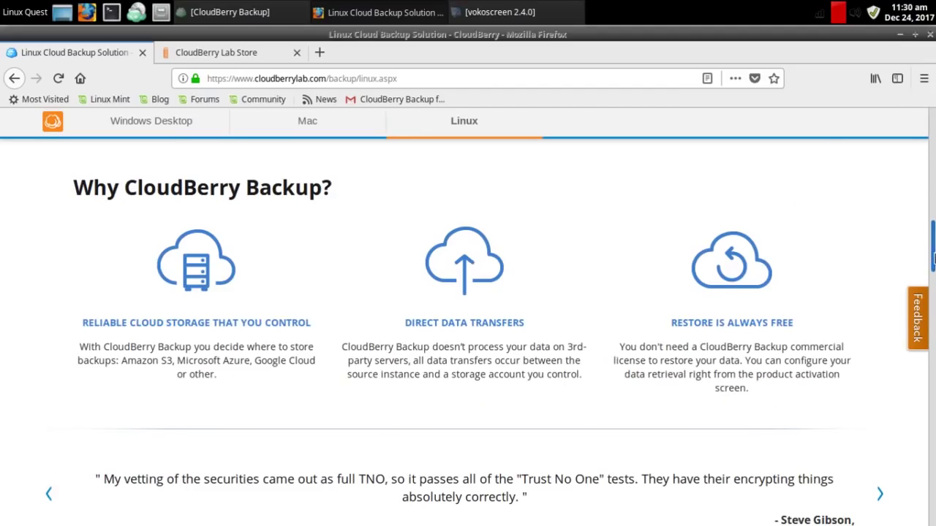
{"action": "scroll", "coordinate": [468, 314], "scroll_direction": "up", "scroll_amount": 15}
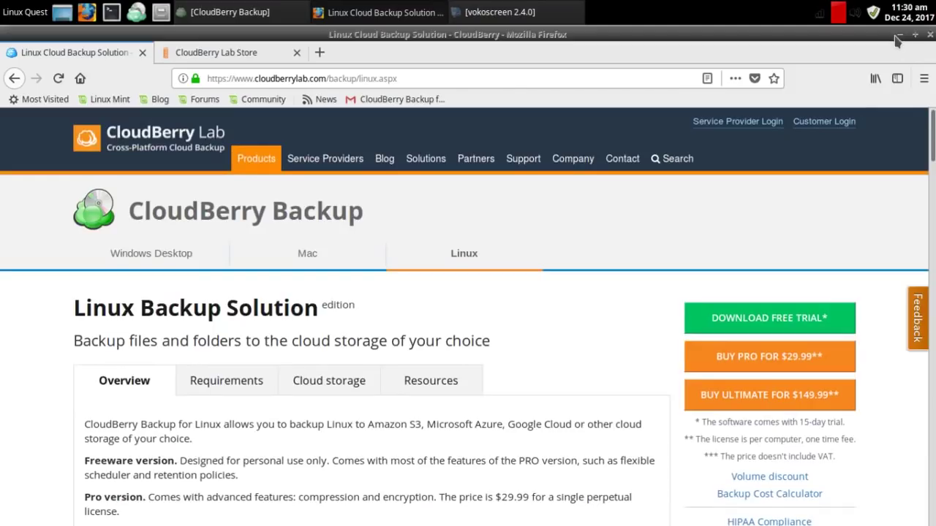
- Switch from Firefox to CloudBerry Backup and start a new plan via File > Create Backup plan
{"action": "left_click", "coordinate": [899, 38]}
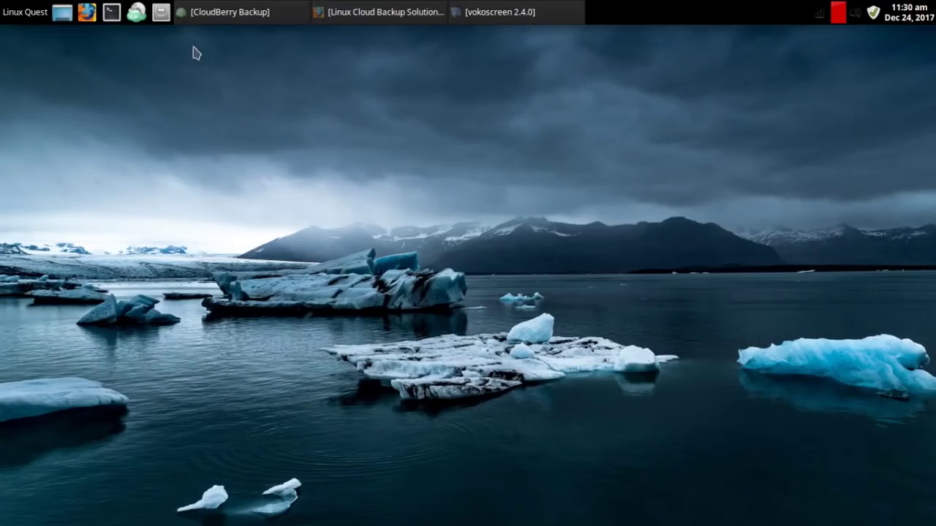
{"action": "left_click", "coordinate": [208, 16]}
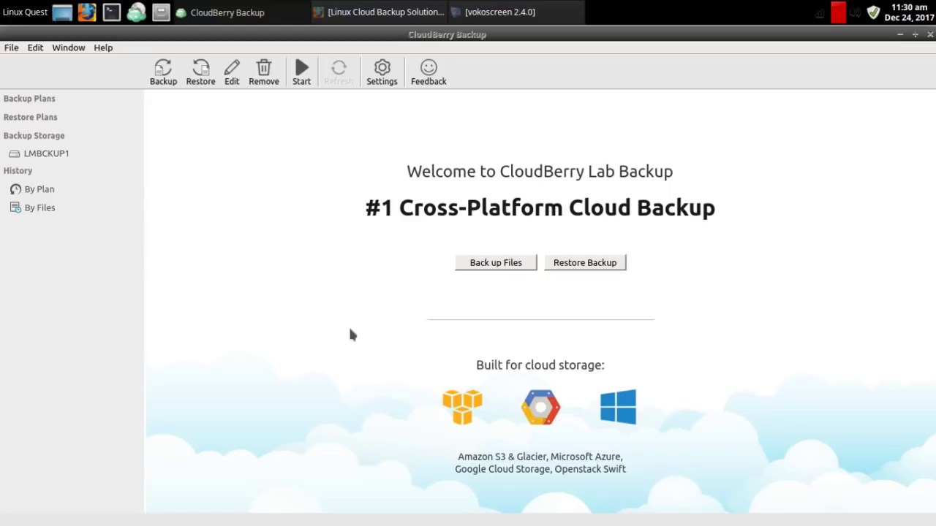
{"action": "left_click", "coordinate": [10, 48]}
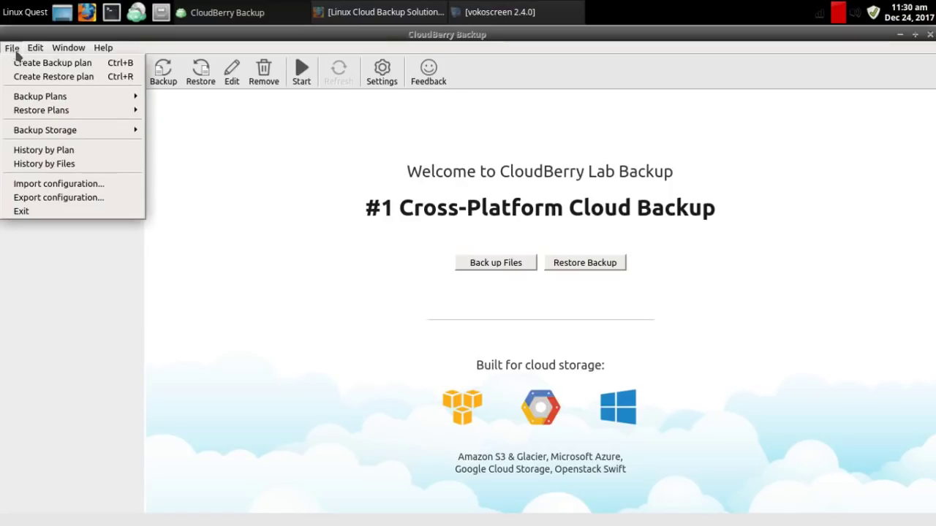
{"action": "left_click", "coordinate": [25, 64]}
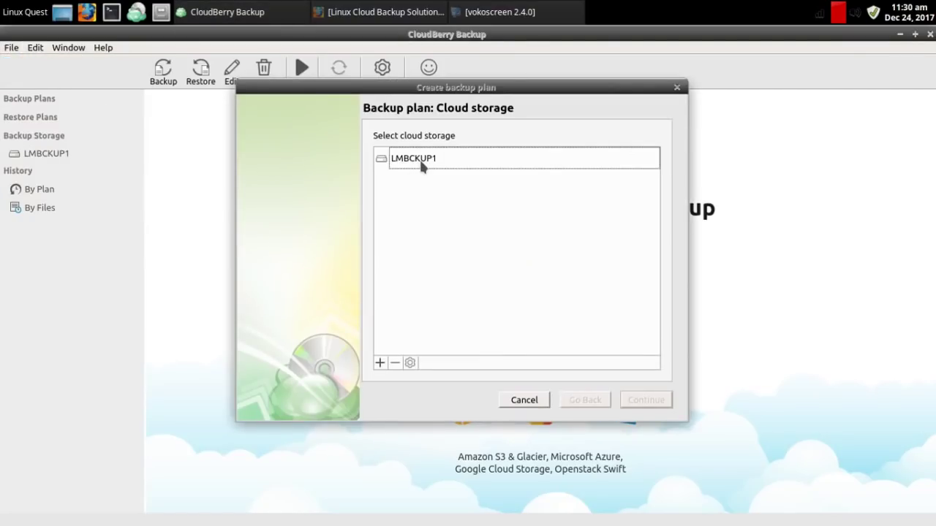
- Choose LMBCKUP1 as the destination storage, without adding any new provider, and continue
{"action": "left_click", "coordinate": [422, 166]}
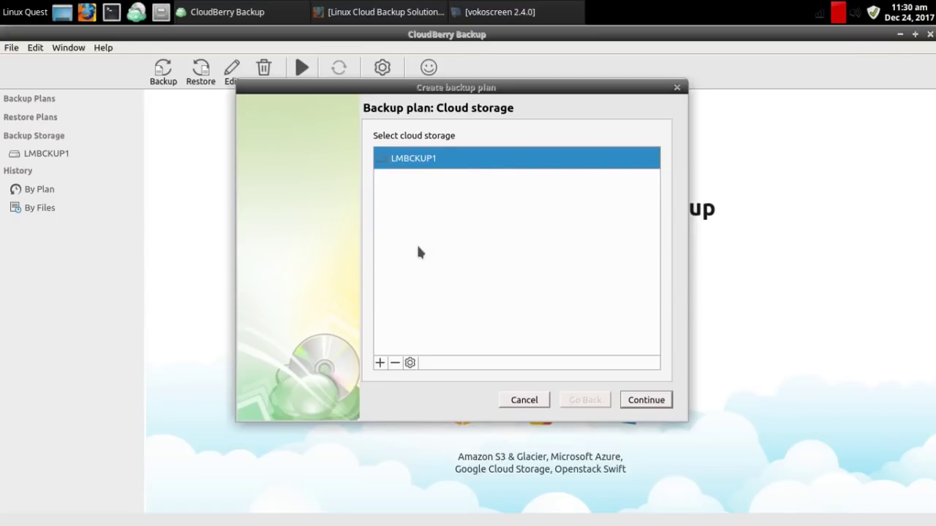
{"action": "left_click", "coordinate": [380, 364]}
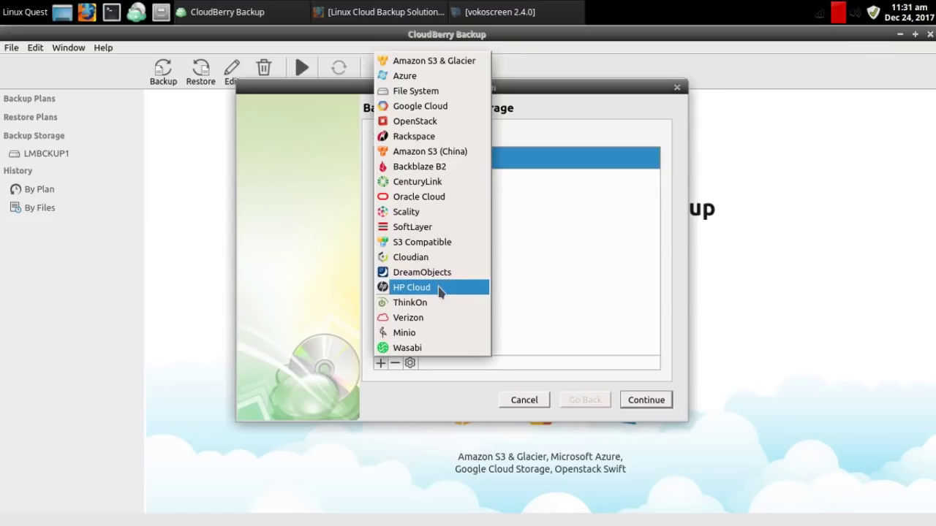
{"action": "left_click", "coordinate": [532, 328]}
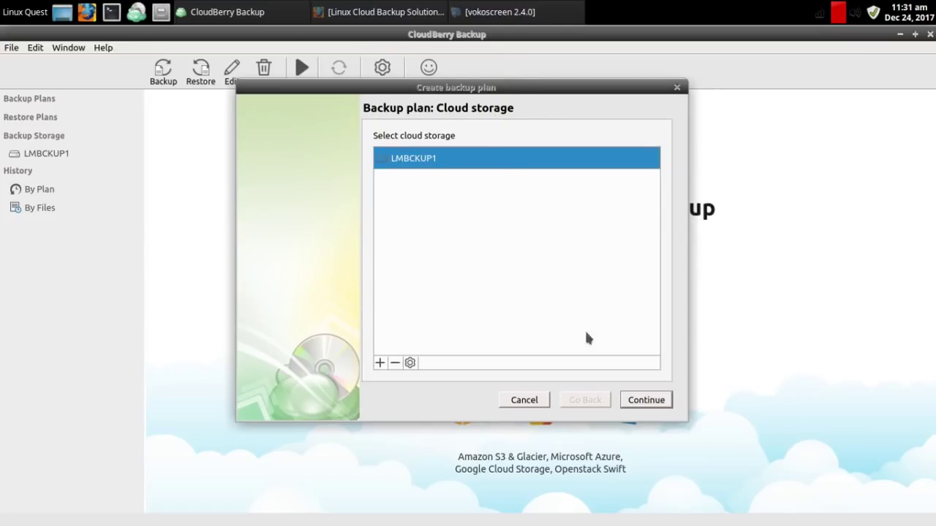
{"action": "left_click", "coordinate": [643, 404]}
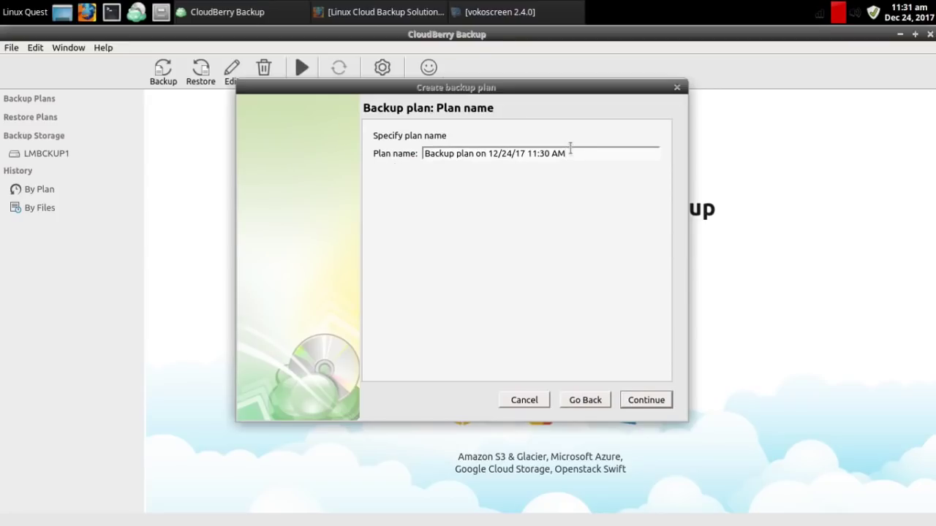
- Trim the default plan name down to 'Backup 12/24/17' and continue
{"action": "key", "text": "BackSpace"}
{"action": "key", "text": "BackSpace"}
{"action": "key", "text": "BackSpace"}
{"action": "key", "text": "BackSpace"}
{"action": "key", "text": "BackSpace"}
{"action": "key", "text": "BackSpace"}
{"action": "key", "text": "BackSpace"}
{"action": "key", "text": "BackSpace"}
{"action": "key", "text": "BackSpace"}
{"action": "left_click", "coordinate": [486, 154]}
{"action": "key", "text": "BackSpace"}
{"action": "key", "text": "BackSpace"}
{"action": "key", "text": "BackSpace"}
{"action": "key", "text": "BackSpace"}
{"action": "key", "text": "BackSpace"}
{"action": "key", "text": "BackSpace"}
{"action": "key", "text": "BackSpace"}
{"action": "key", "text": "BackSpace"}
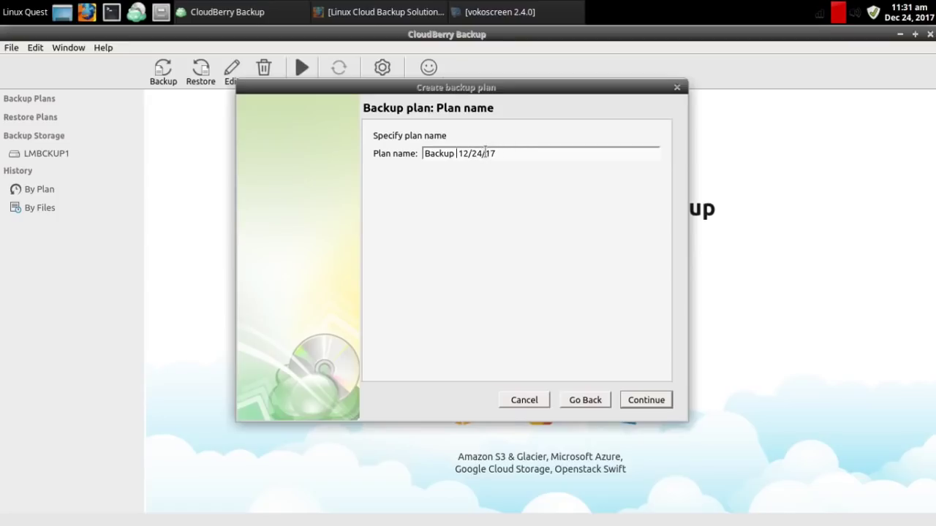
{"action": "left_click", "coordinate": [656, 402]}
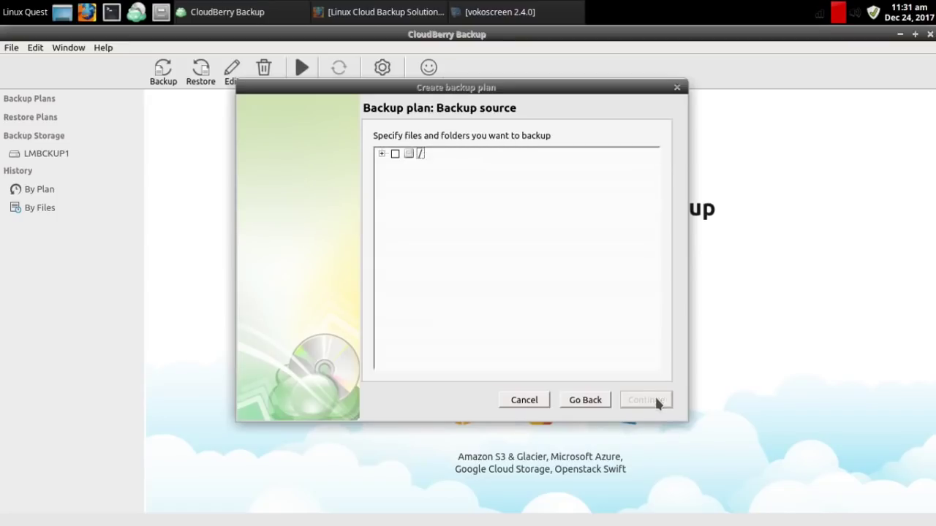
- Select /home/linuxquest as the source, leaving Backup, Public and Templates unticked
{"action": "left_click", "coordinate": [381, 153]}
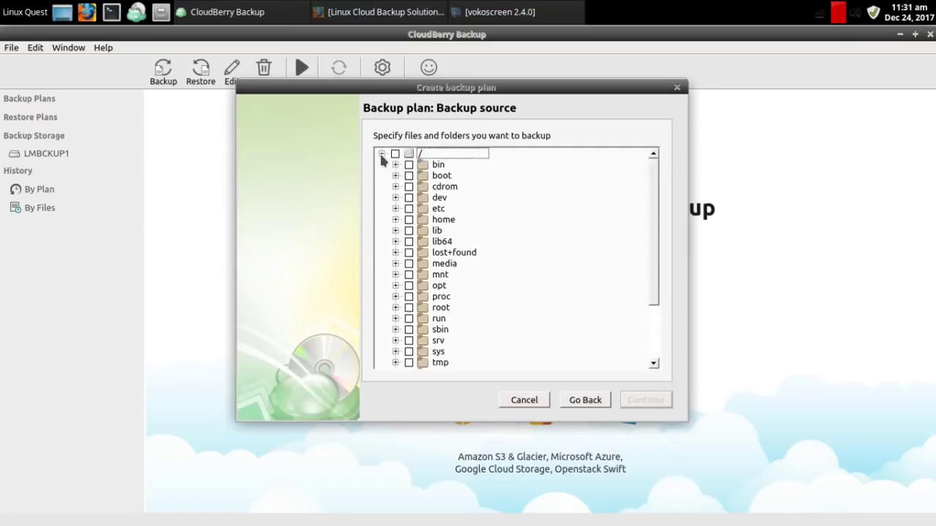
{"action": "left_click", "coordinate": [396, 219]}
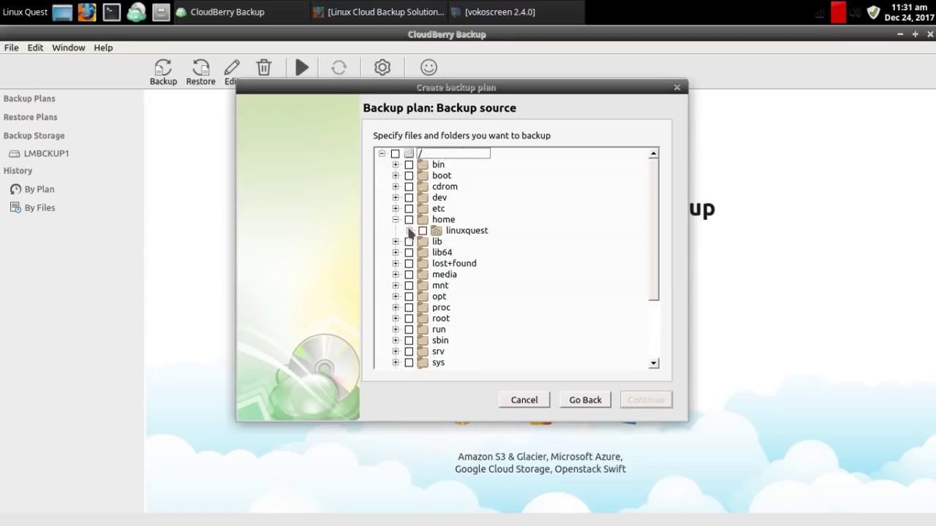
{"action": "left_click", "coordinate": [422, 231]}
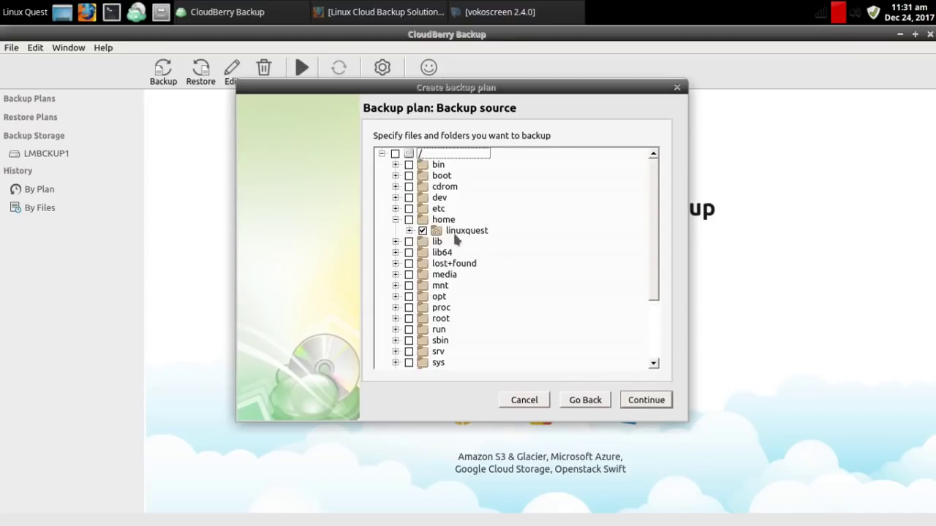
{"action": "left_click", "coordinate": [410, 232]}
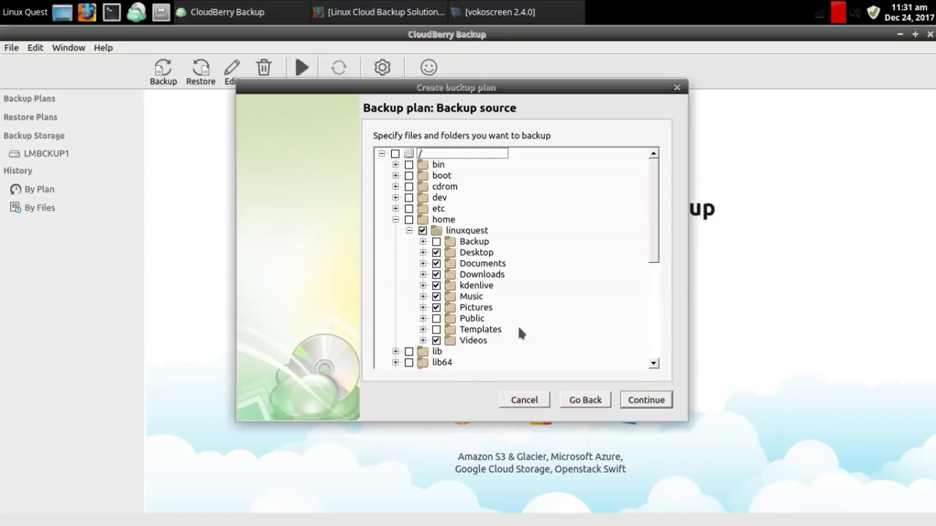
{"action": "left_click", "coordinate": [645, 401]}
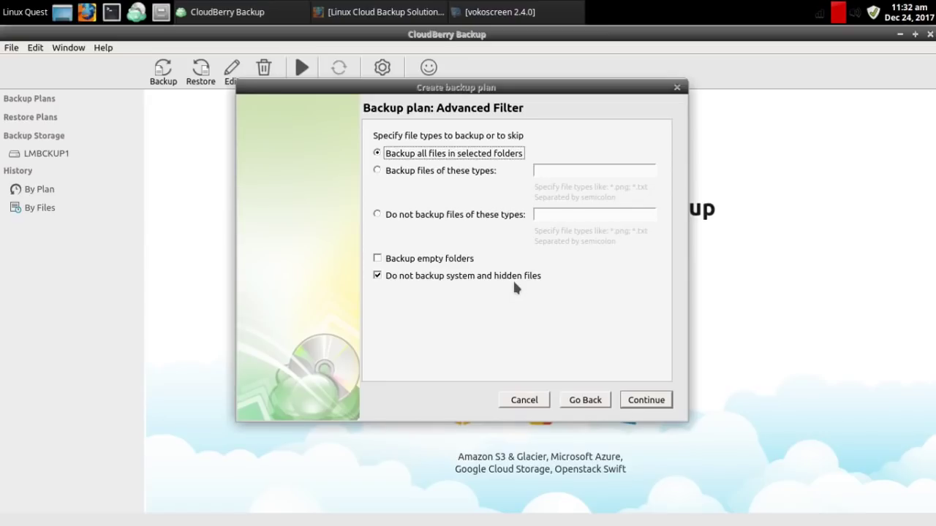
{"action": "left_click", "coordinate": [648, 402]}
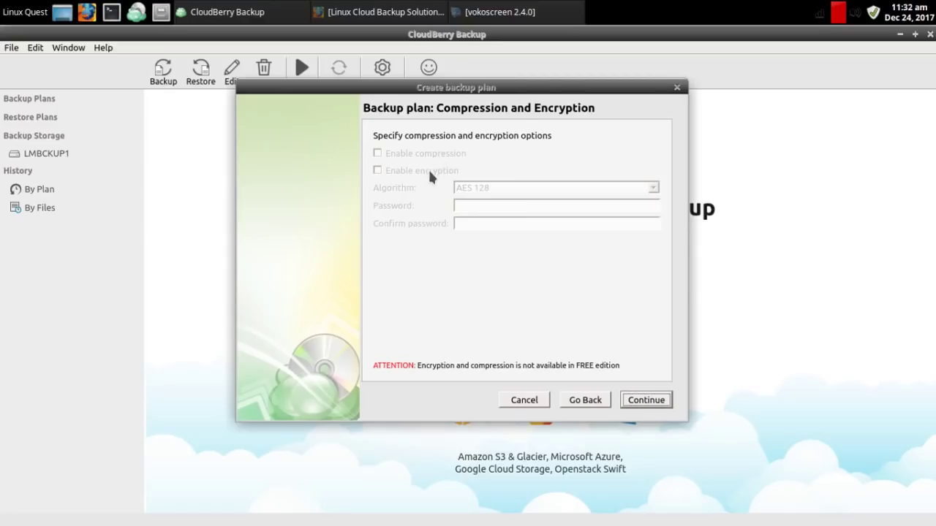
- Accept the default filter: all files in selected folders, skipping system and hidden files
{"action": "left_click", "coordinate": [646, 401]}
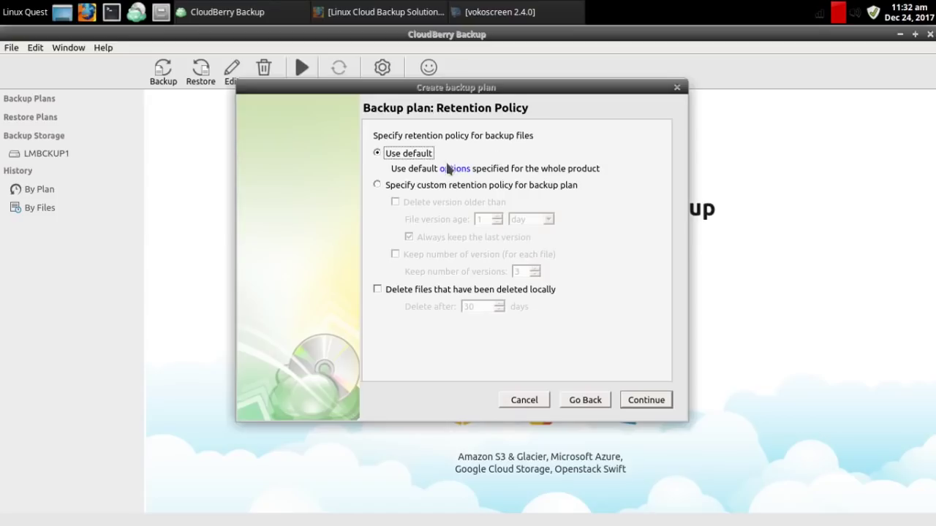
- Use a custom retention policy deleting versions older than 1 day and keeping 3 versions
{"action": "left_click", "coordinate": [377, 184]}
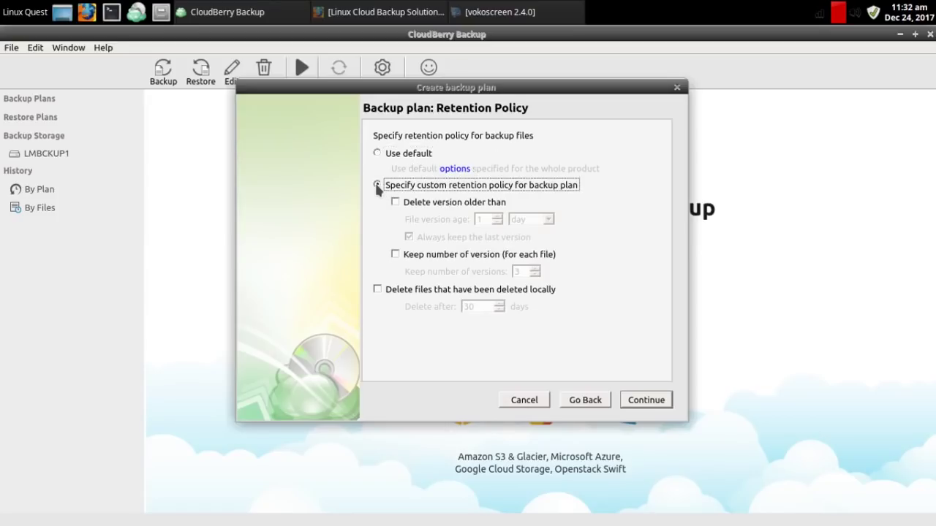
{"action": "left_click", "coordinate": [444, 204]}
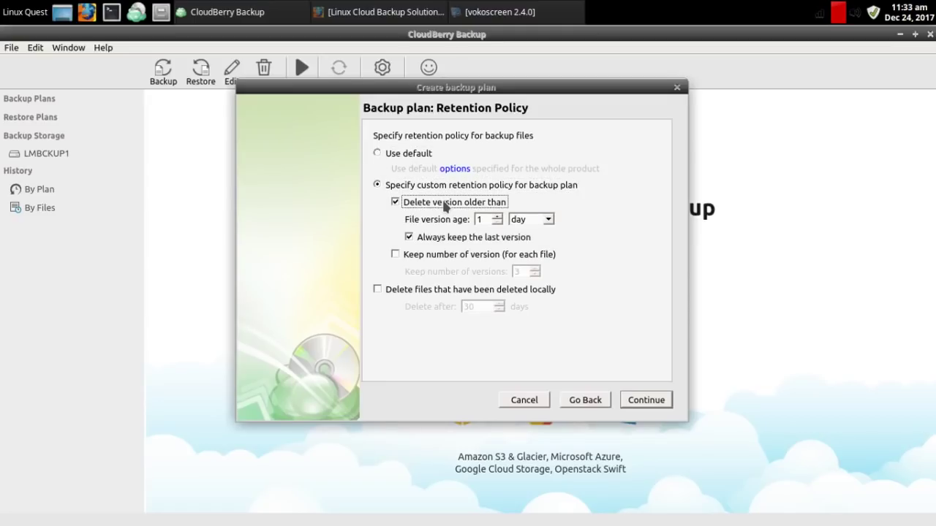
{"action": "left_click", "coordinate": [416, 258]}
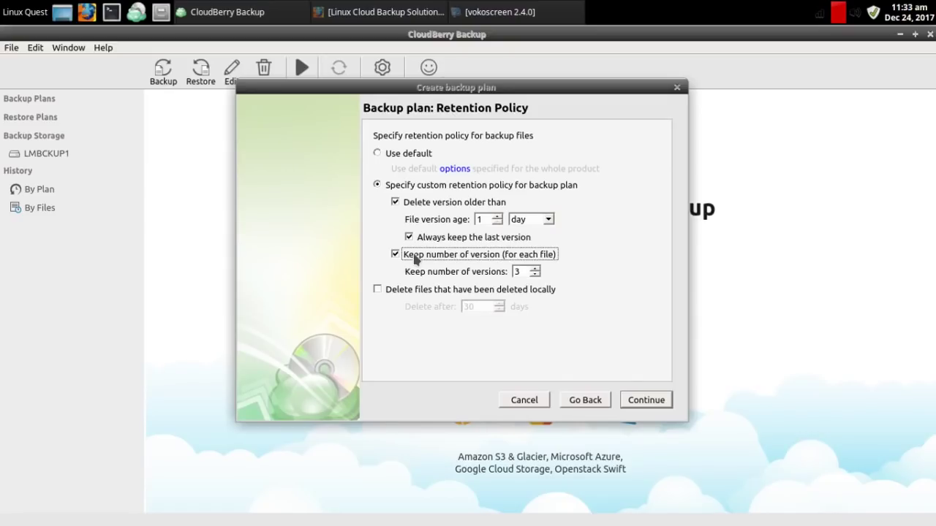
{"action": "left_click", "coordinate": [436, 290]}
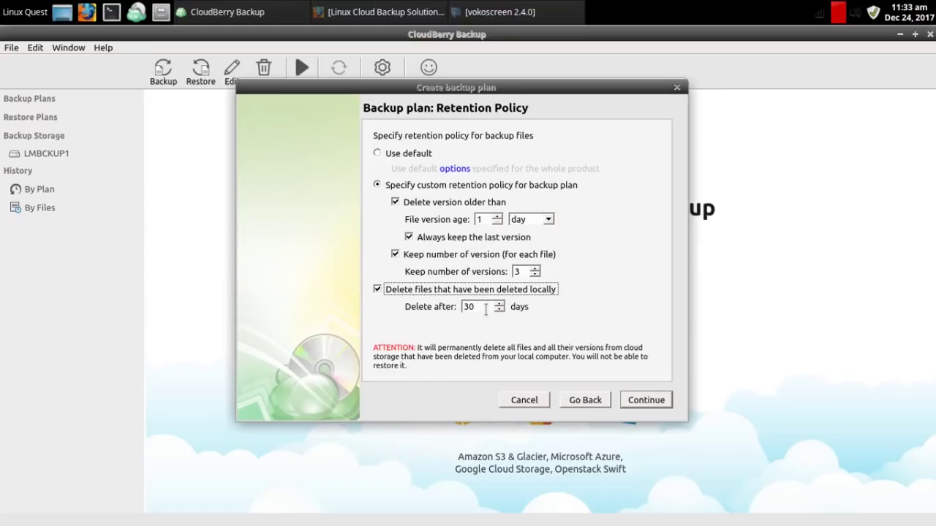
{"action": "left_click", "coordinate": [440, 290]}
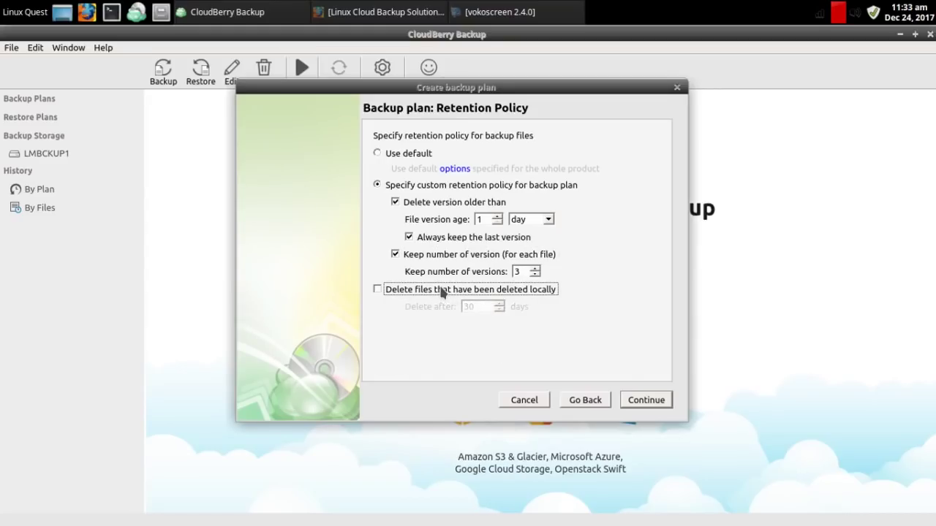
{"action": "left_click", "coordinate": [465, 255]}
{"action": "left_click", "coordinate": [660, 403]}
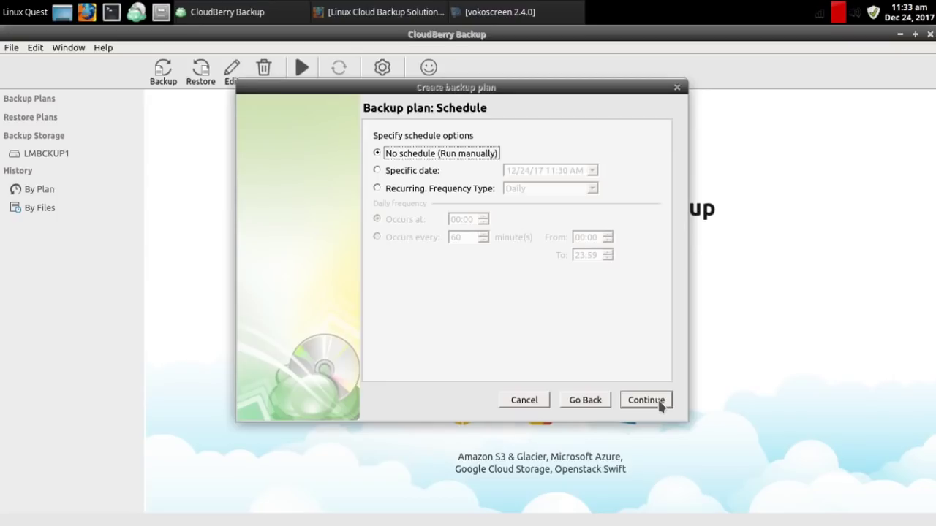
- Schedule the plan to recur Monthly, on the first Monday every 1 month at 00:00
{"action": "left_click", "coordinate": [408, 172]}
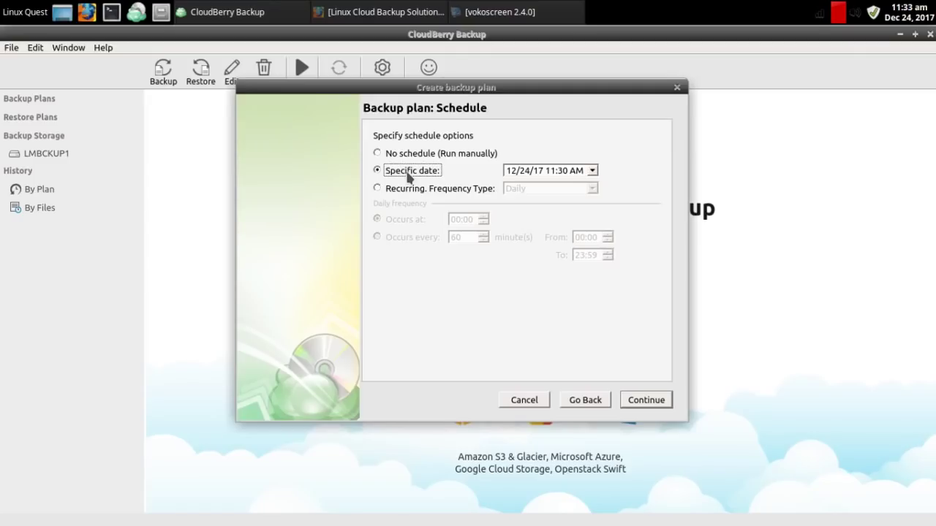
{"action": "left_click", "coordinate": [408, 191]}
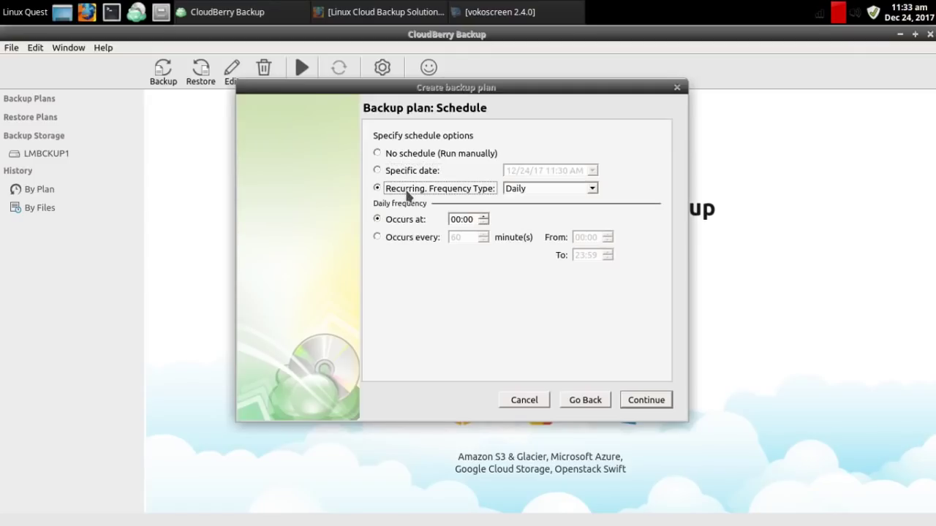
{"action": "left_click", "coordinate": [592, 188]}
{"action": "left_click", "coordinate": [566, 220]}
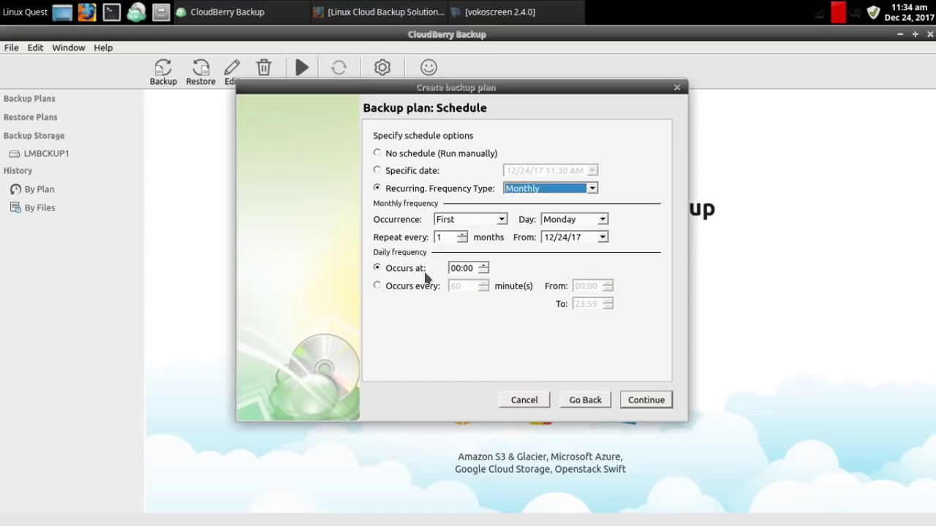
{"action": "left_click", "coordinate": [637, 403]}
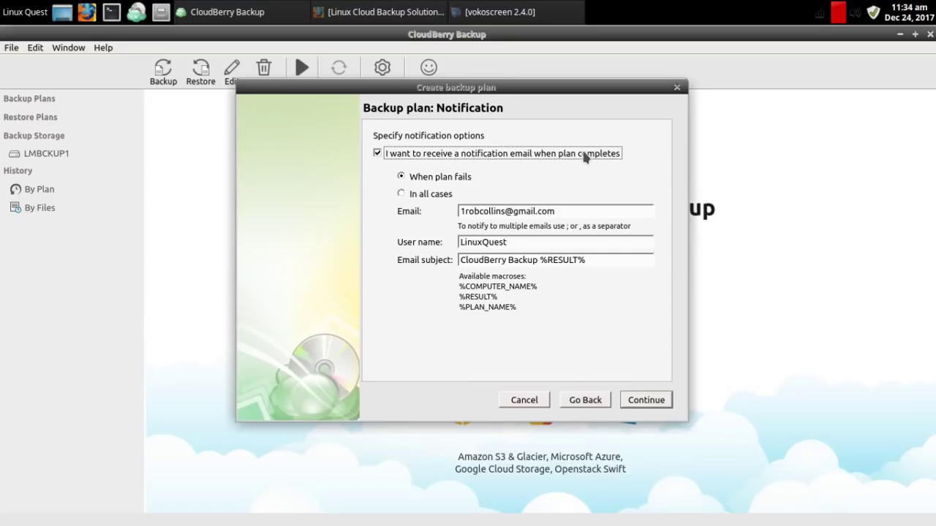
- Choose 'In all cases' for email notifications with subject 'CloudBerry Backup %RESULT%' and continue
{"action": "left_click", "coordinate": [435, 197]}
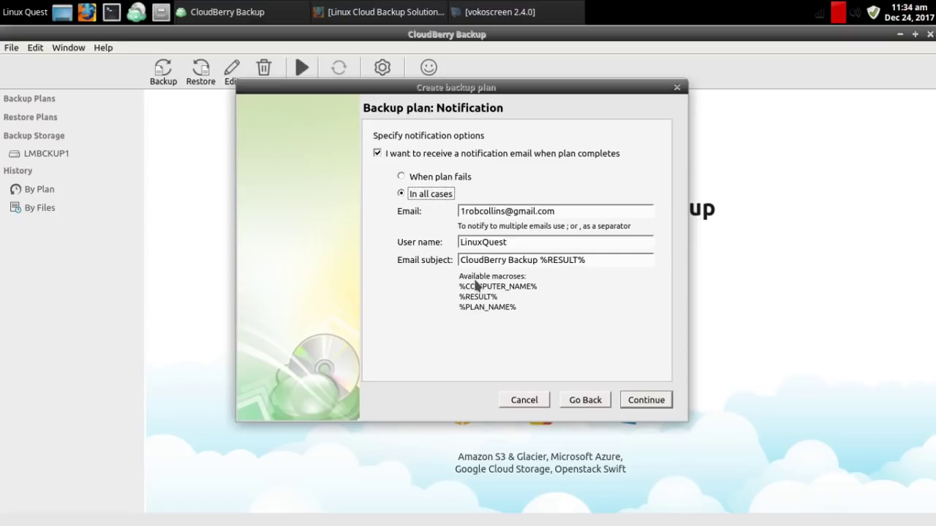
{"action": "left_click", "coordinate": [661, 407]}
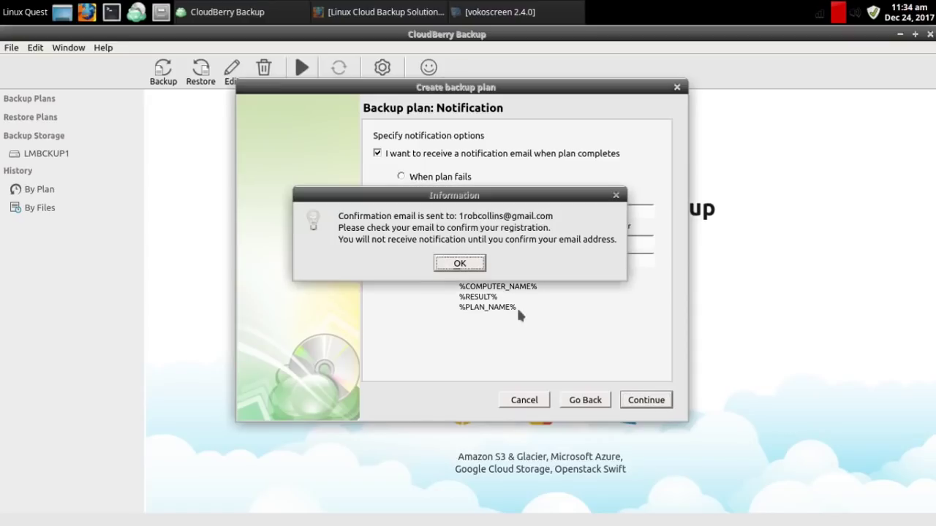
- Dismiss the confirmation-email notice and complete the wizard to save plan 'Backup 12/24/17'
{"action": "left_click", "coordinate": [460, 264]}
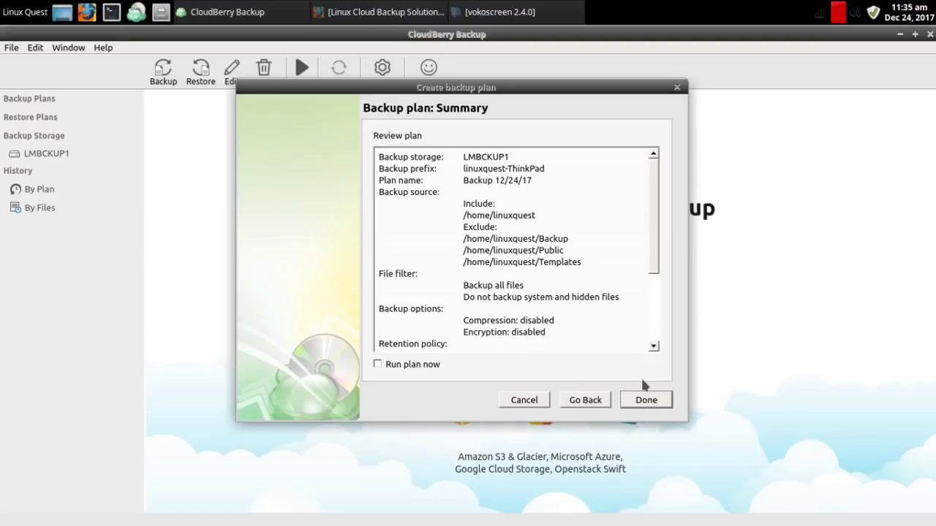
{"action": "left_click", "coordinate": [643, 399]}
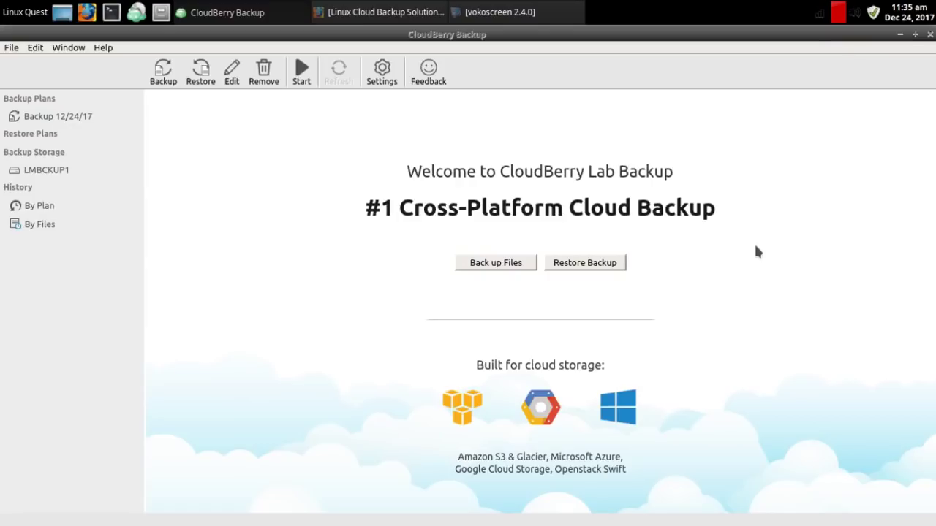